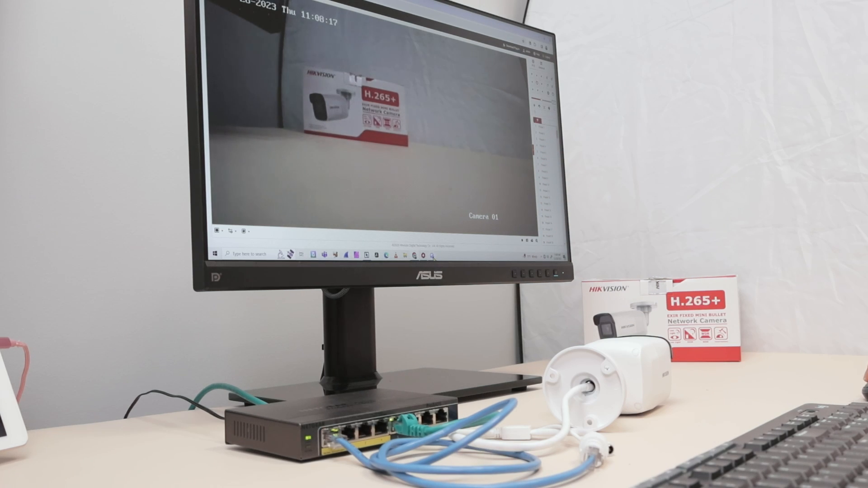
# Step: Switch to SADP to view the camera's network entry, and open the network adapter options from Windows' Ethernet settings
pyautogui.click(434, 256)
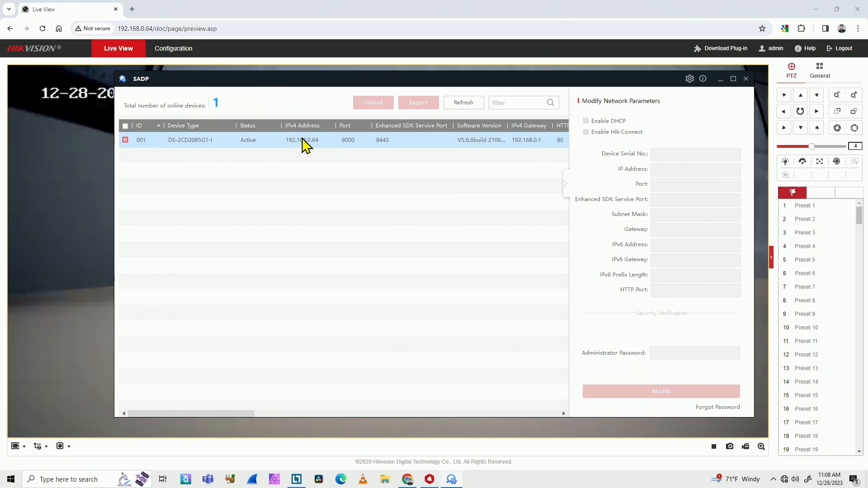
pyautogui.click(81, 478)
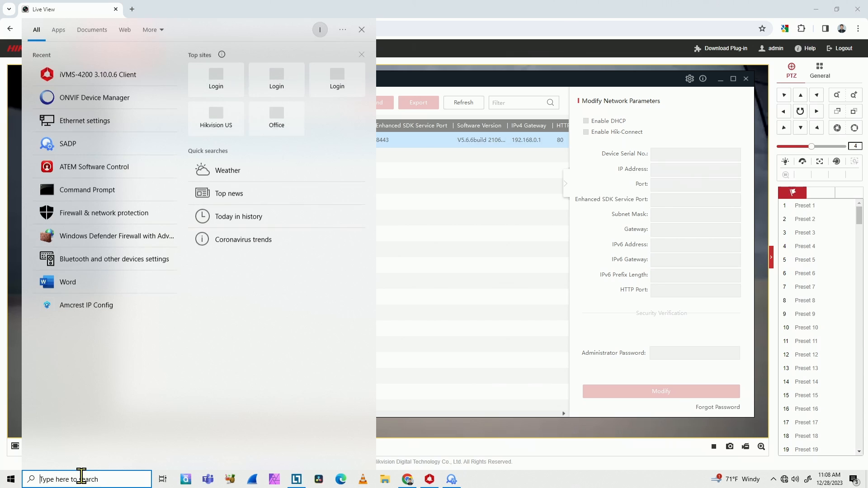
pyautogui.write('net')
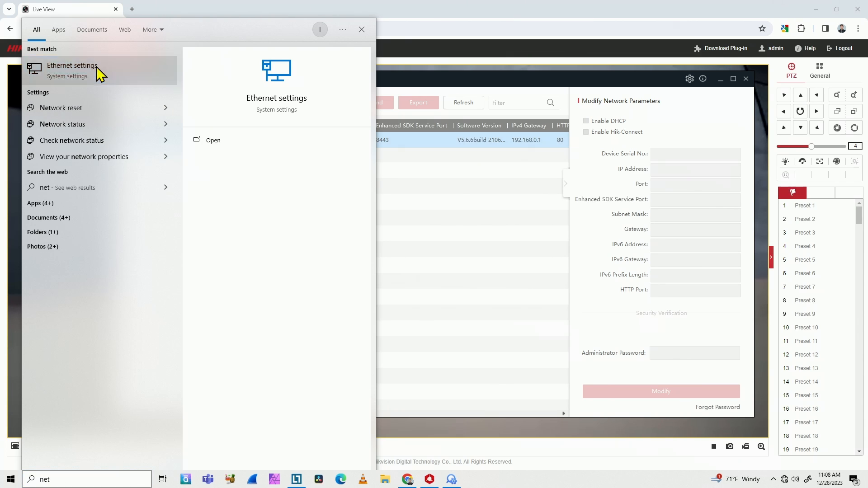
pyautogui.click(97, 73)
pyautogui.click(372, 181)
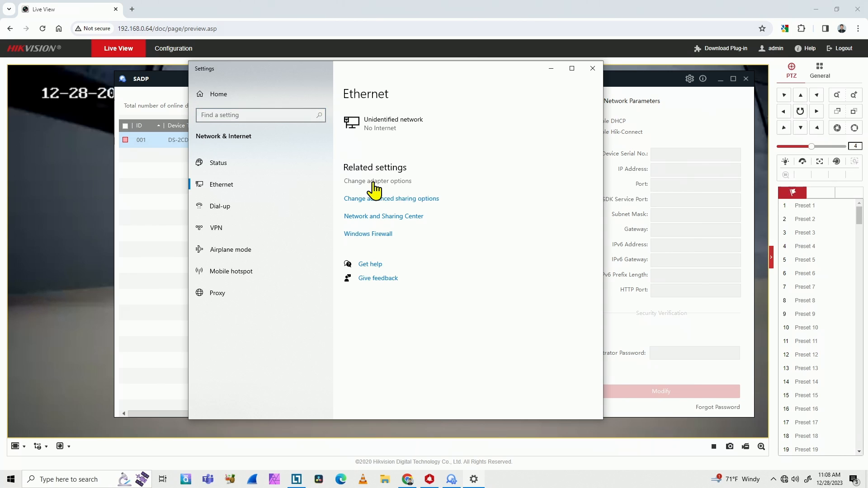
# Step: Examine the Internet Protocol Version 4 (TCP/IPv4) properties of the Ethernet adapter
pyautogui.click(343, 169)
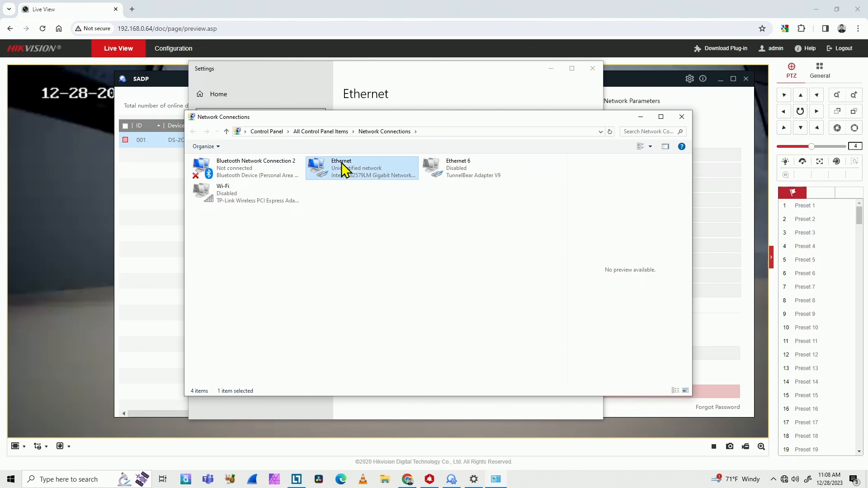
pyautogui.rightClick(343, 168)
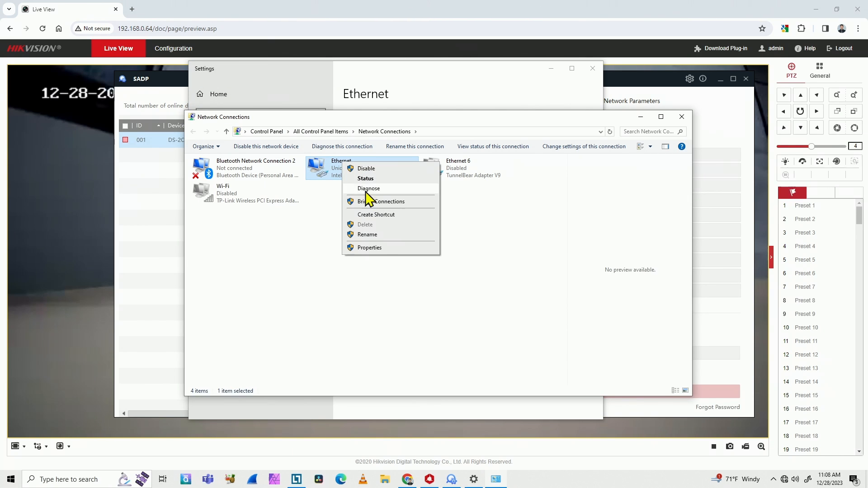
pyautogui.click(383, 246)
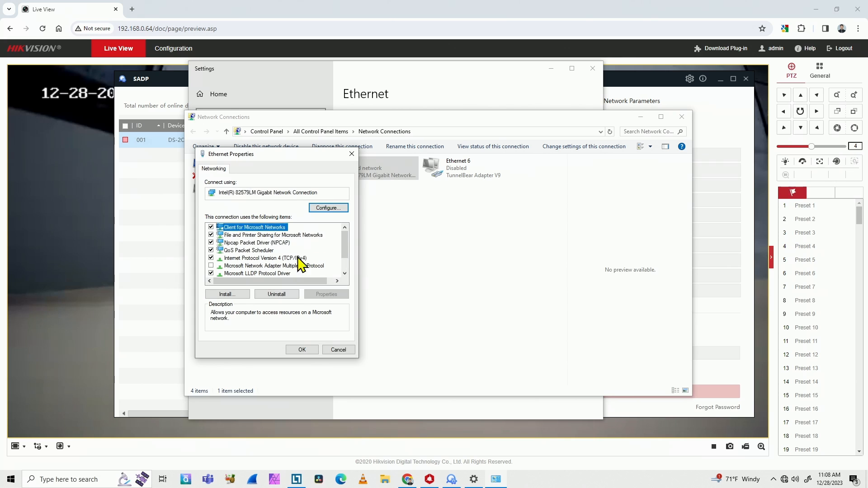
pyautogui.click(278, 258)
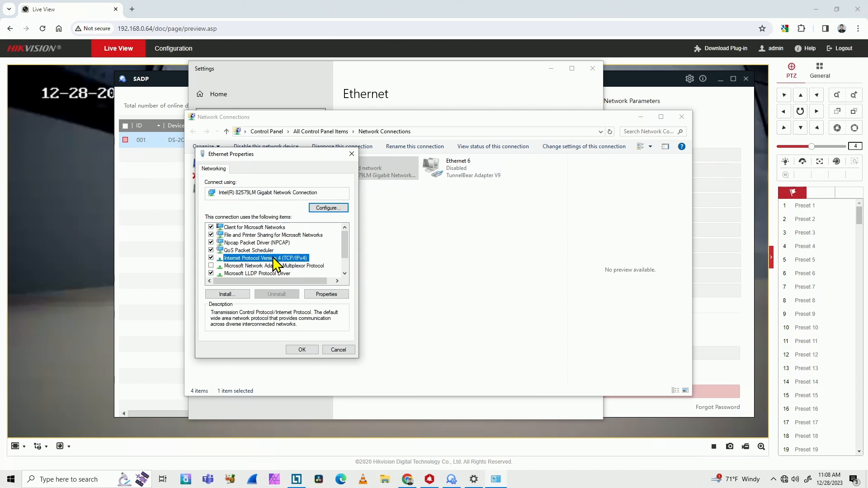
pyautogui.click(333, 295)
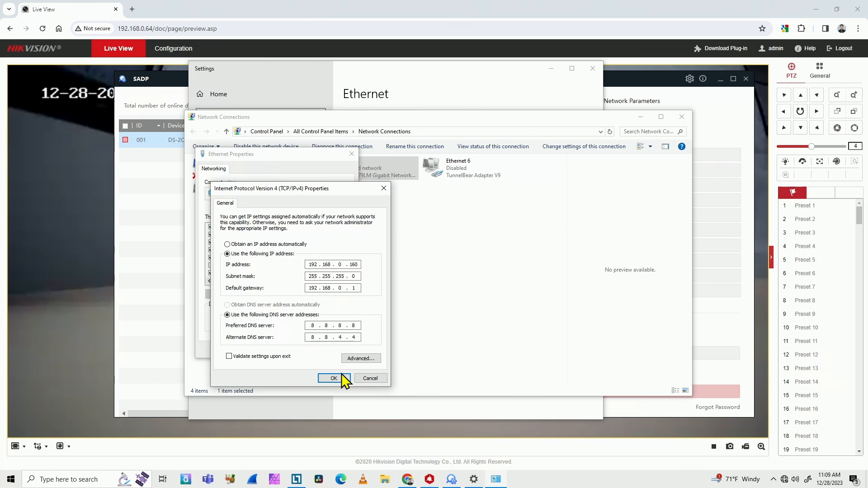
# Step: Cancel out of the adapter's properties, close the Windows network windows and minimize SADP
pyautogui.click(371, 379)
pyautogui.click(339, 350)
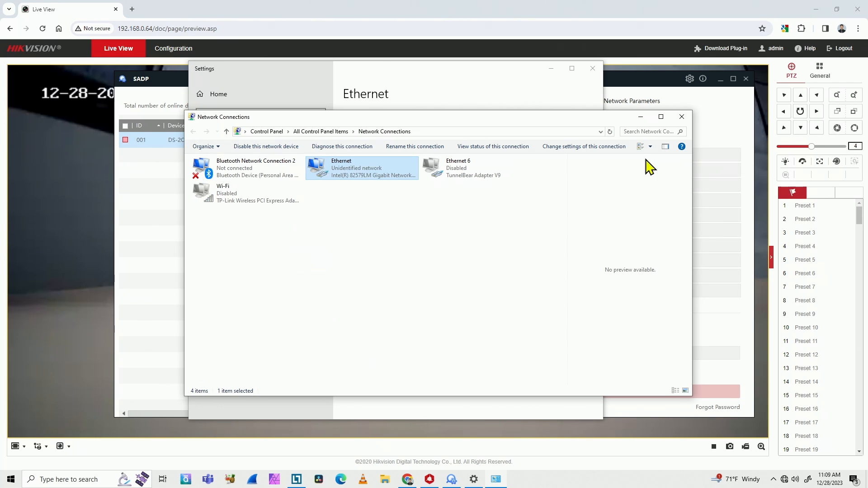
pyautogui.click(681, 116)
pyautogui.click(592, 68)
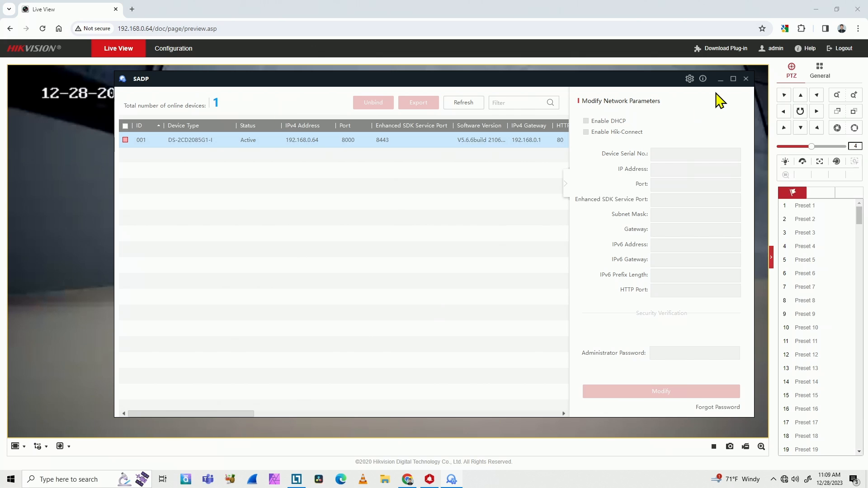
pyautogui.click(720, 79)
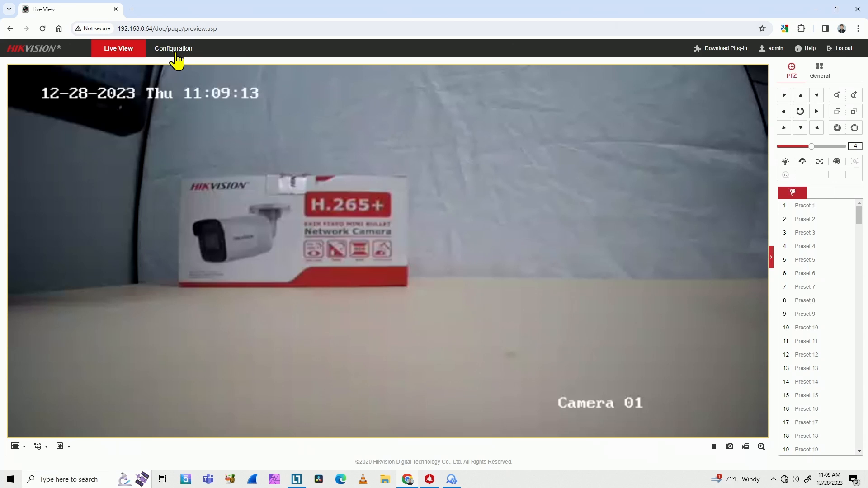
# Step: Switch to iVMS-4200 and open its device management list
pyautogui.click(453, 481)
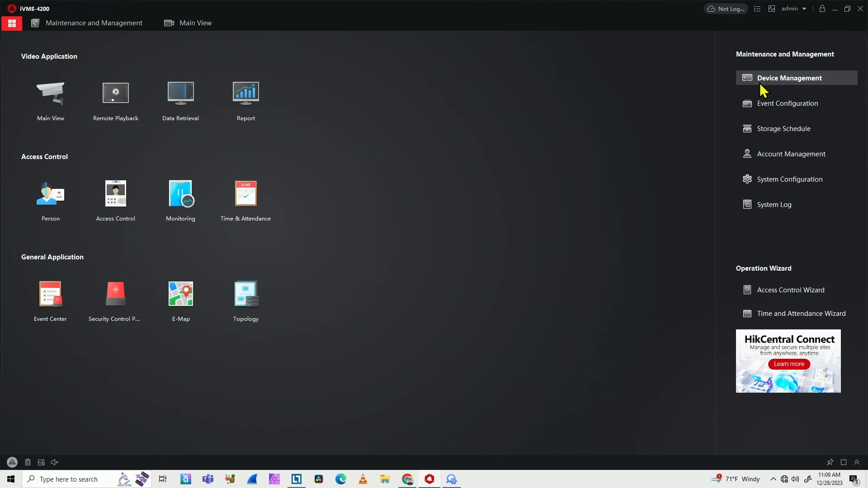
pyautogui.click(774, 84)
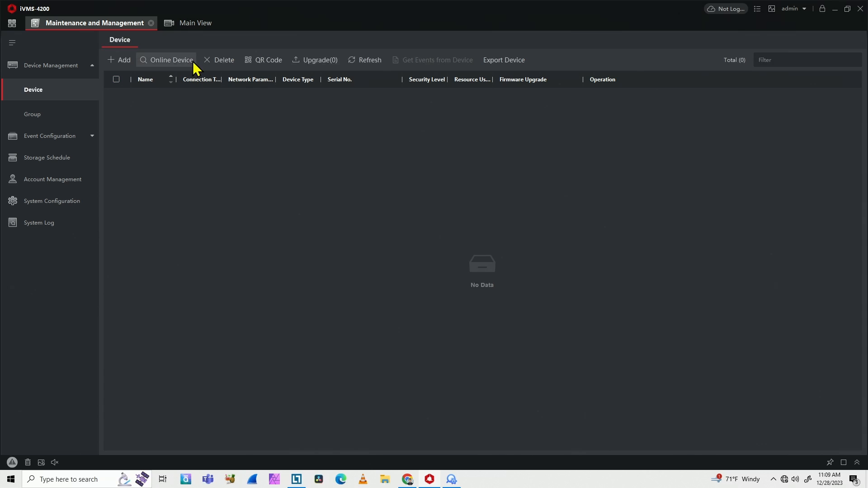
pyautogui.click(360, 64)
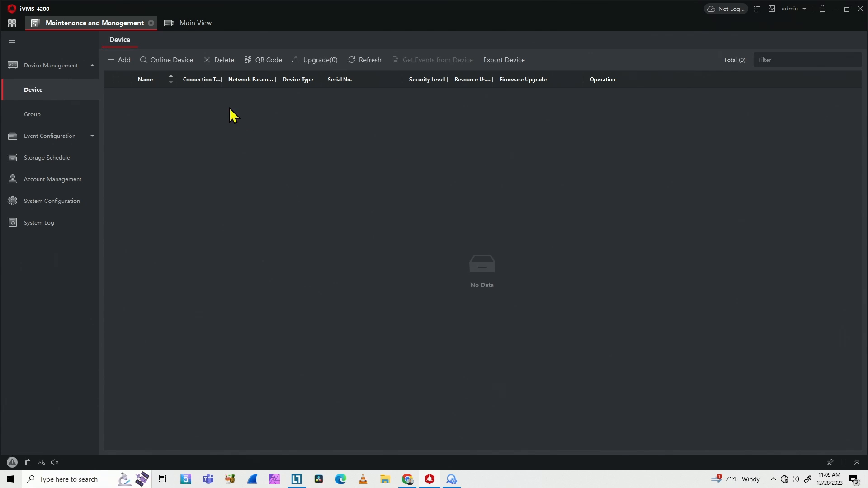
# Step: Add a device by IP/Domain named Hikvision IP camera with address 192.168.0.64, user name admin and the camera's password
pyautogui.click(121, 60)
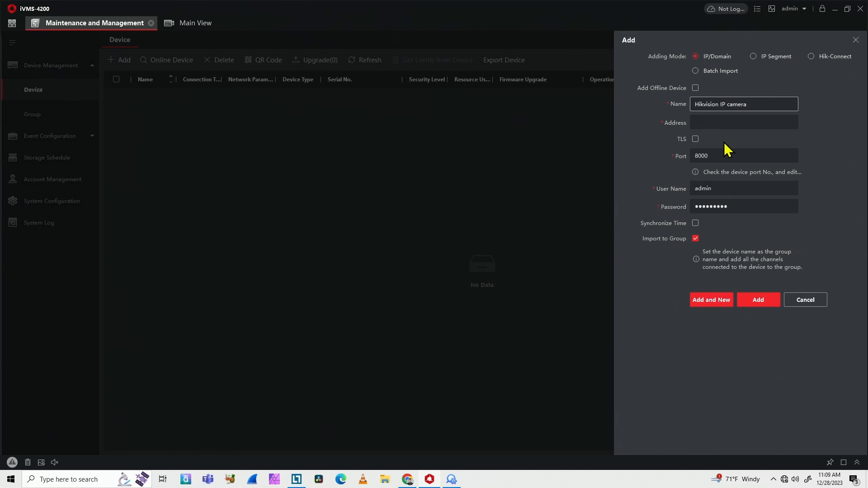
pyautogui.click(724, 123)
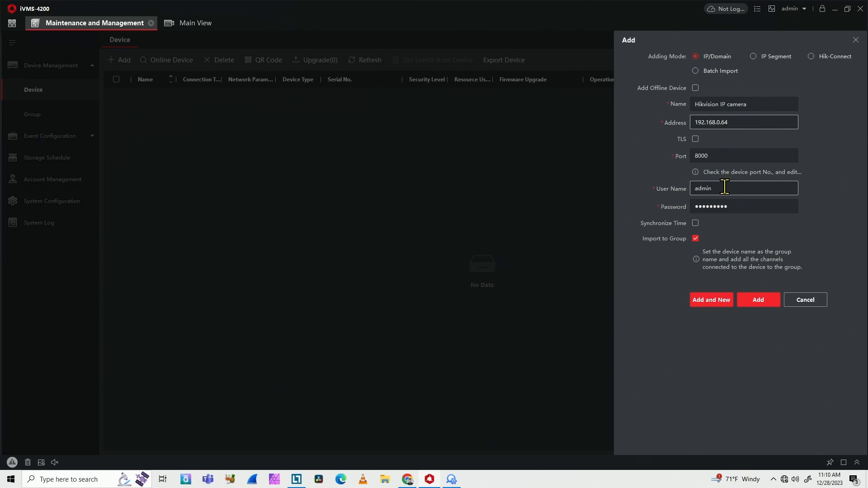
pyautogui.doubleClick(737, 206)
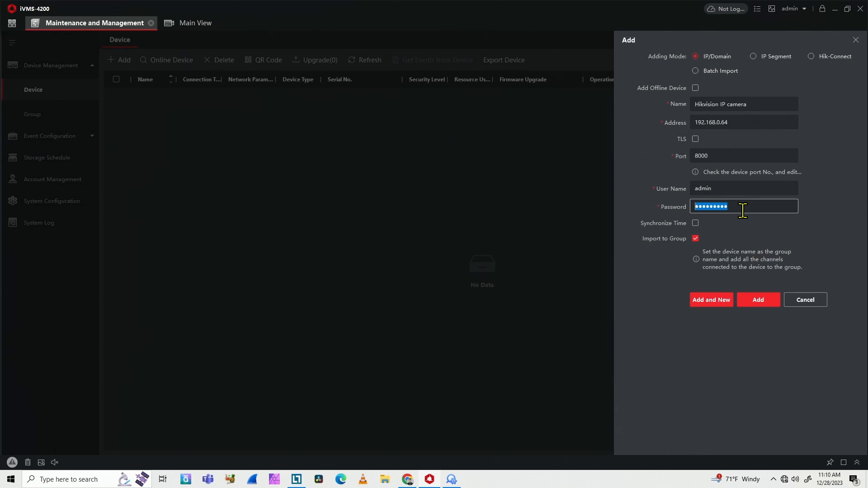
pyautogui.write('ad')
pyautogui.click(750, 300)
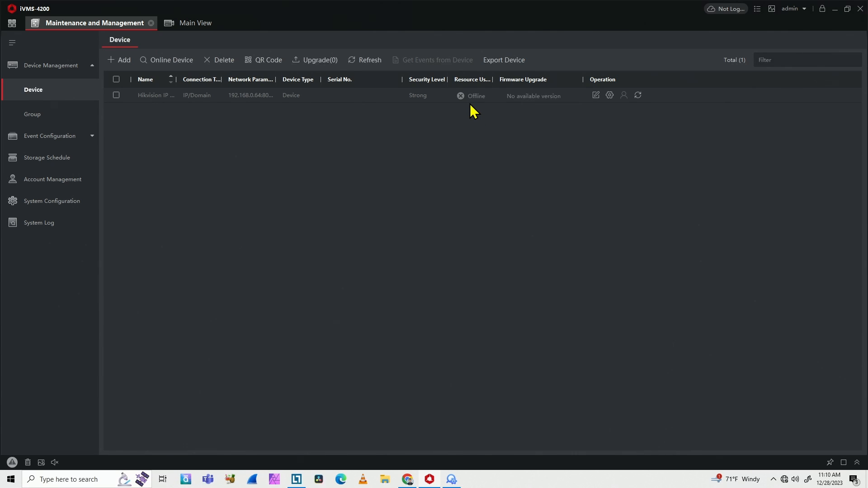
# Step: Check the Hikvision IP camera's offline status, re-enter the device password in its settings and save the edit
pyautogui.moveTo(470, 104)
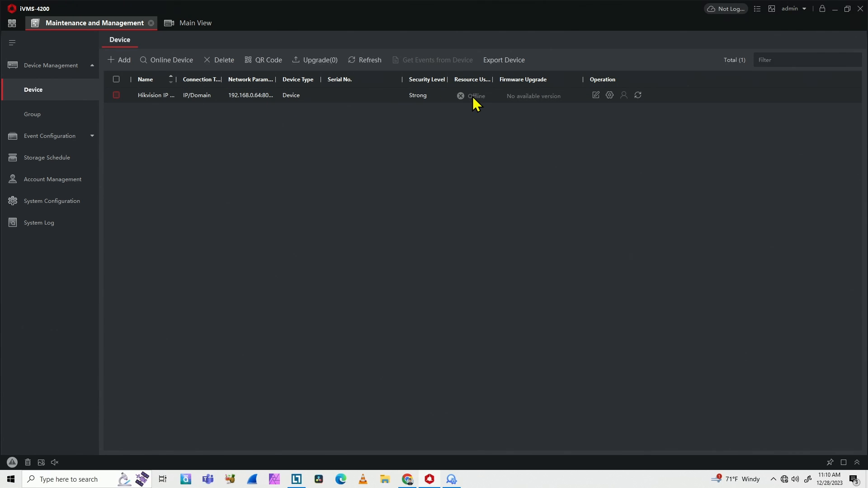
pyautogui.click(596, 95)
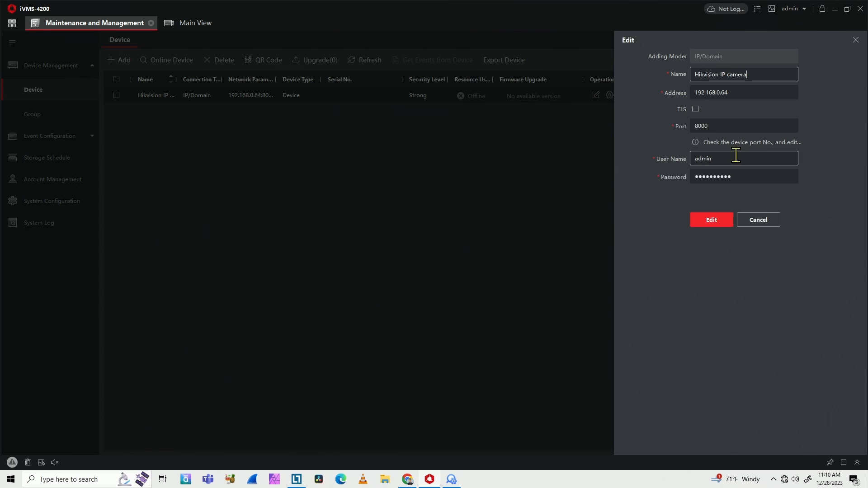
pyautogui.click(731, 175)
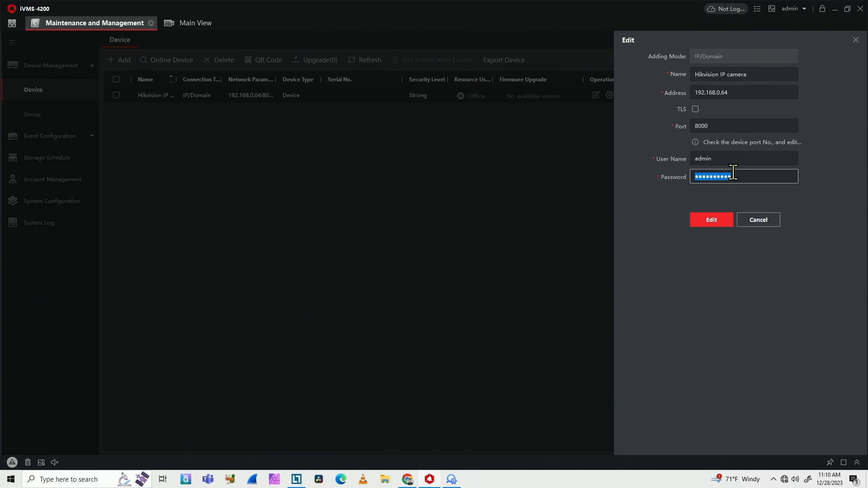
pyautogui.write('•••')
pyautogui.click(713, 224)
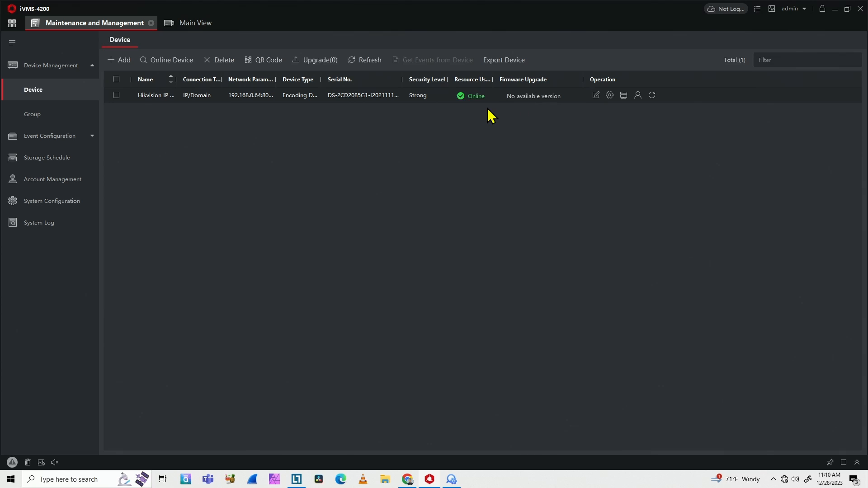
# Step: Start the live view of Camera 01 in the Main View and apply the standard 4-window division
pyautogui.click(193, 24)
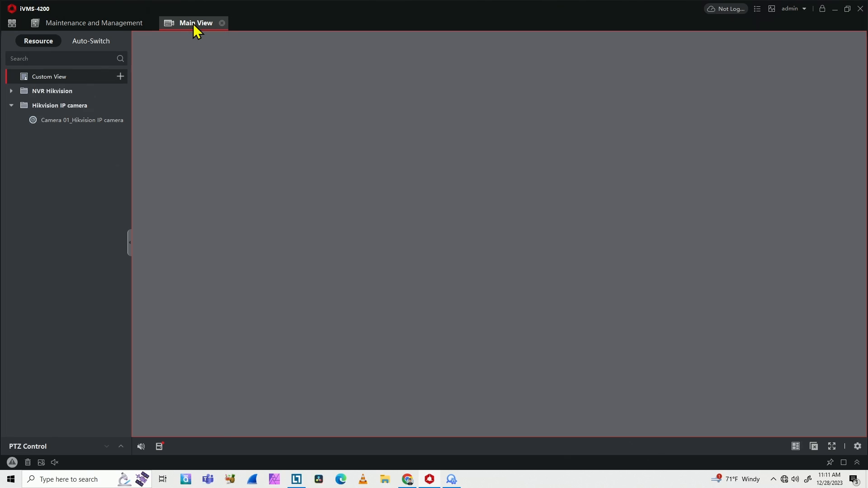
pyautogui.click(62, 120)
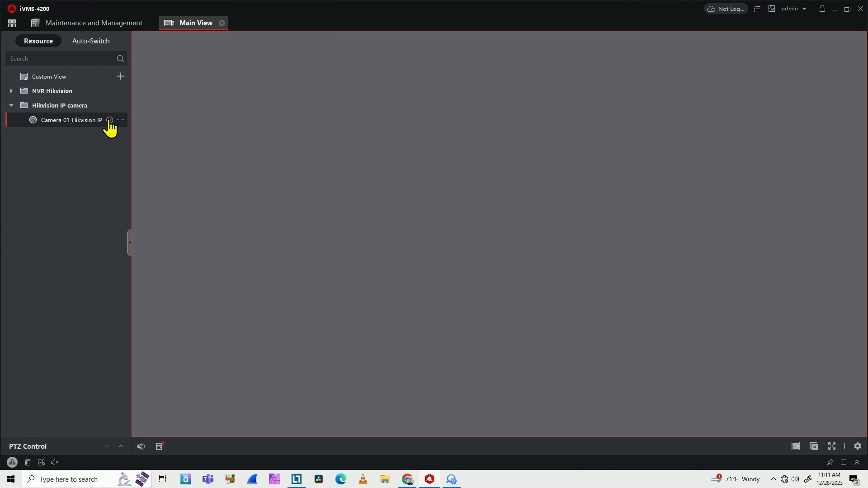
pyautogui.click(109, 120)
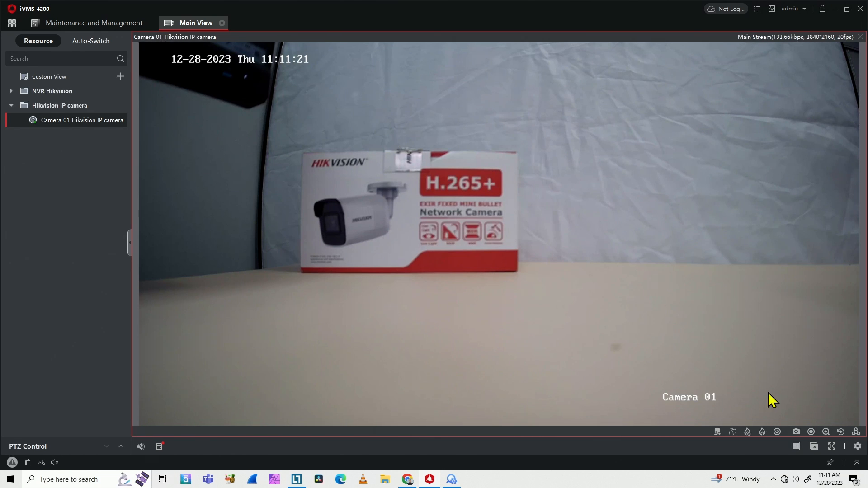
pyautogui.click(796, 447)
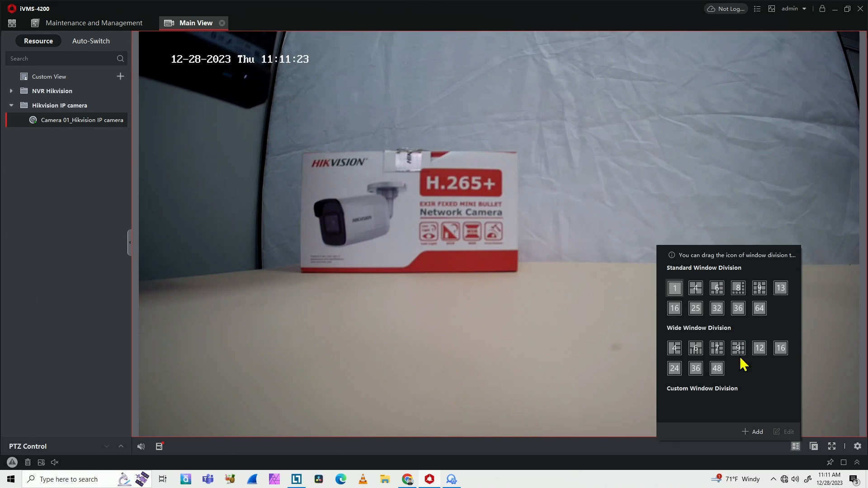
pyautogui.click(696, 290)
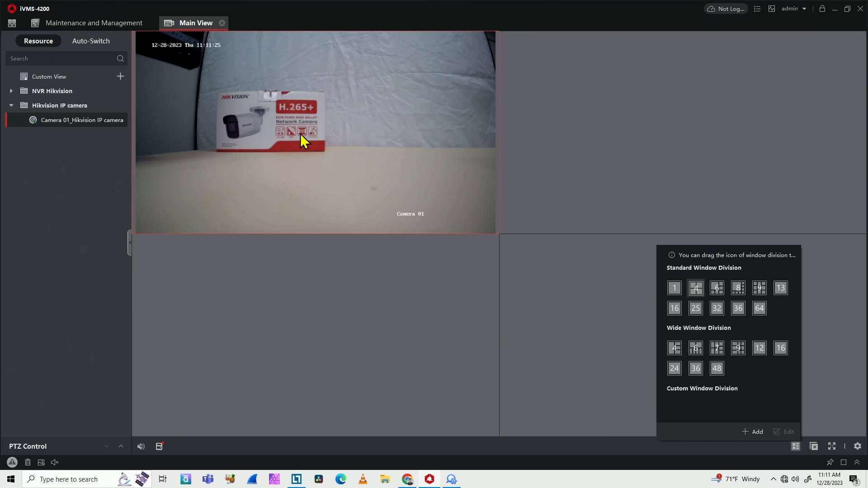